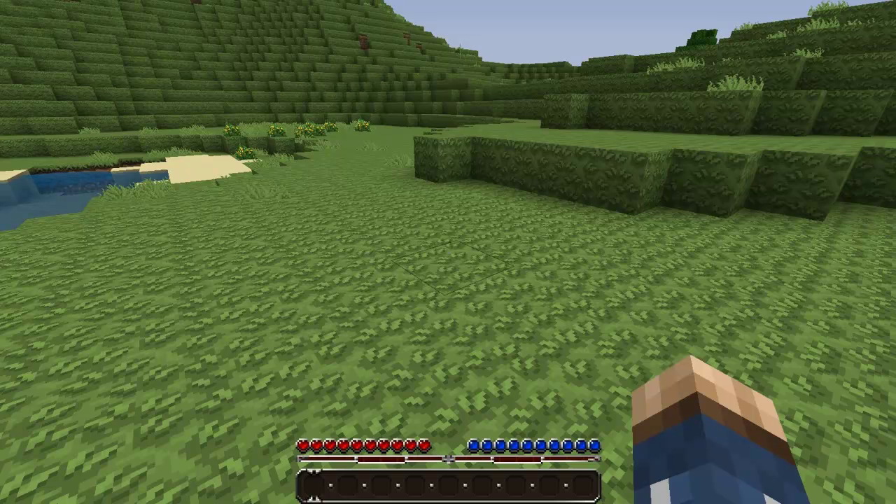
Step: Get the WorldEdit selection wand with //wand and walk toward the hedge
key(t)
text(//wand)
key(Return)
key(w)
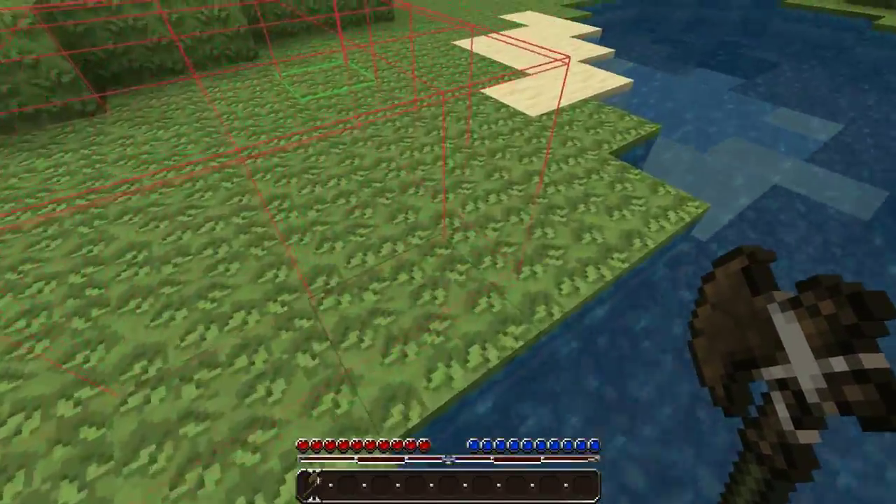
Step: Fly up and around the 64-block red selection grid to inspect it from several angles
key(space)
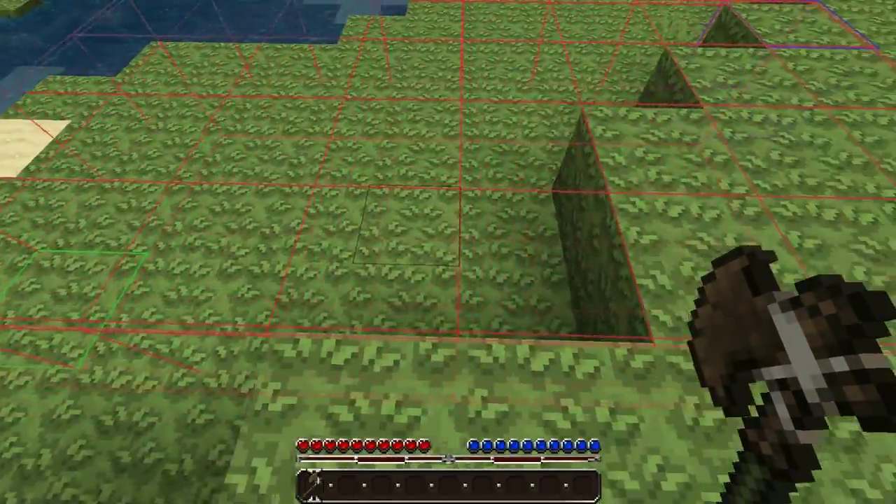
key(space)
key(d)
key(a)
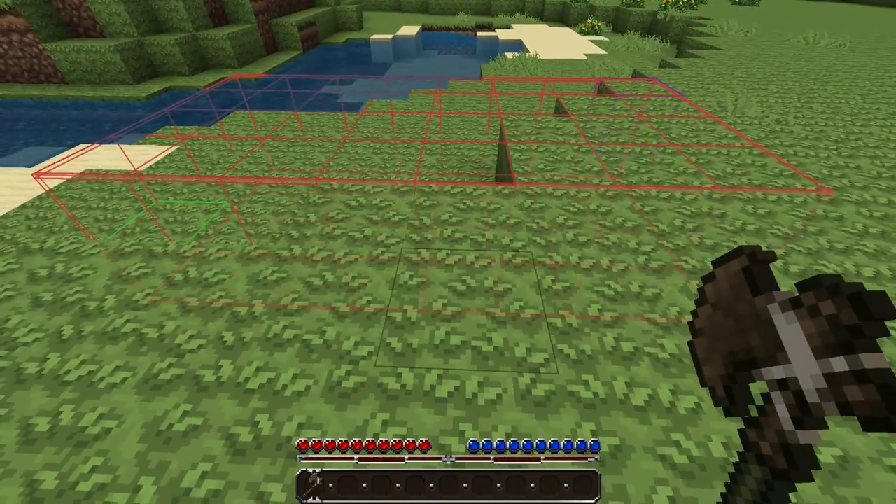
key(w)
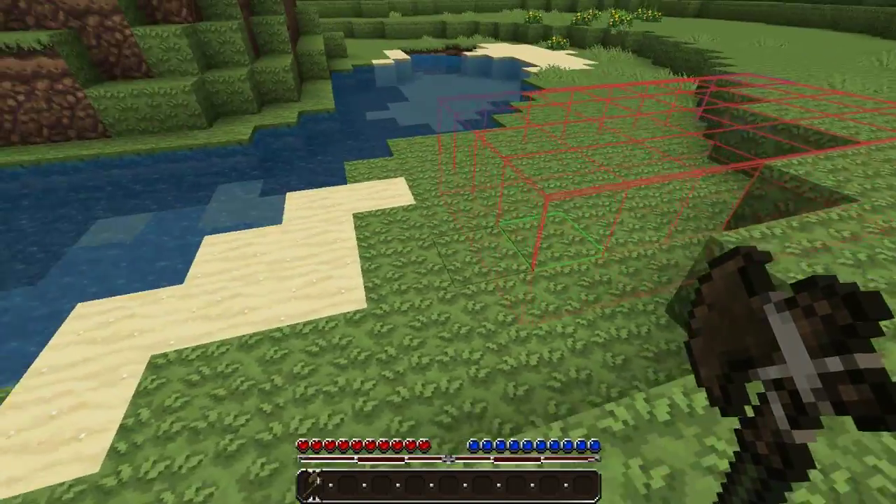
key(s)
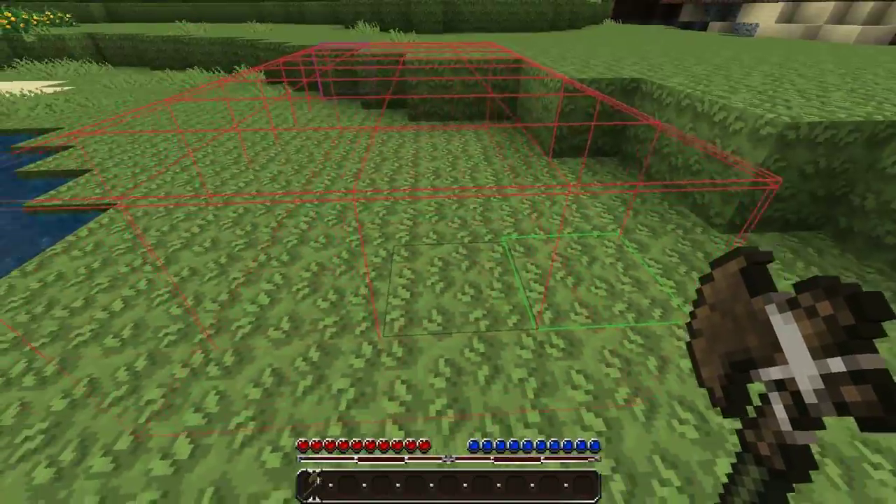
key(s)
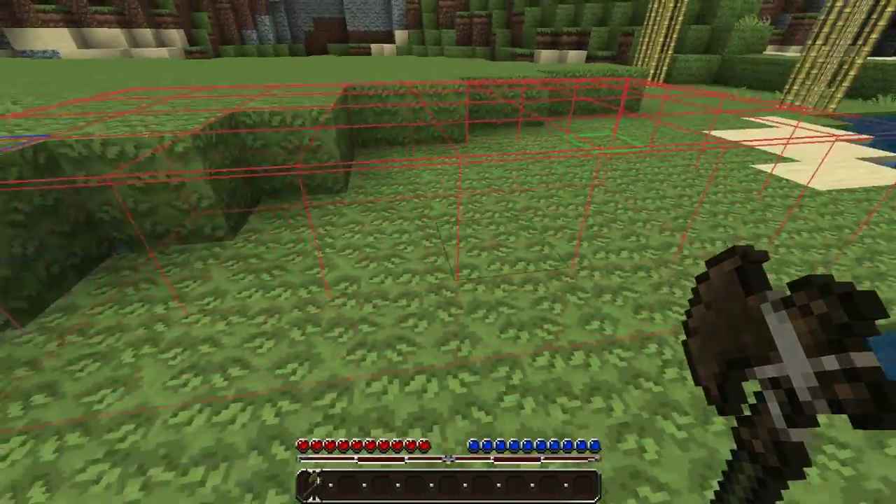
Step: Clear the current selection with //sel
key(slash)
text(/sel)
key(Return)
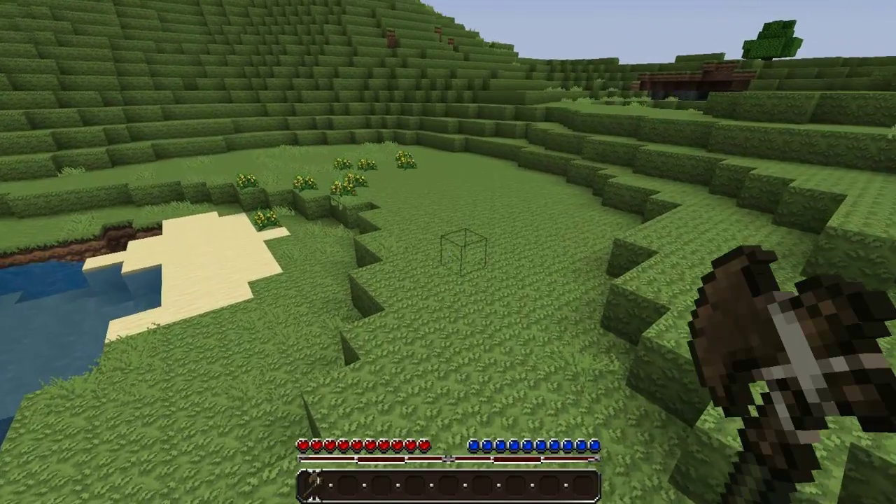
Step: Set pos1 at (-88, 64, 265) and pos2 at (-72, 67, 258), a 544-block region
key(t)
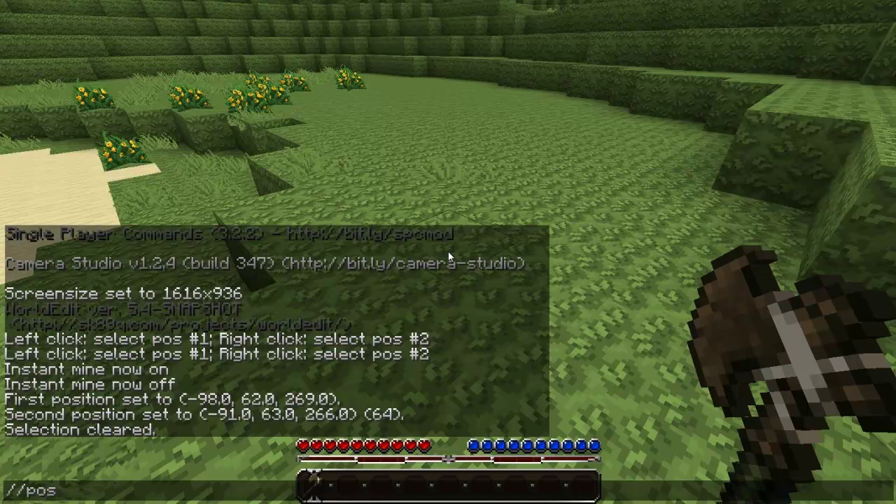
text(//pos1)
key(Return)
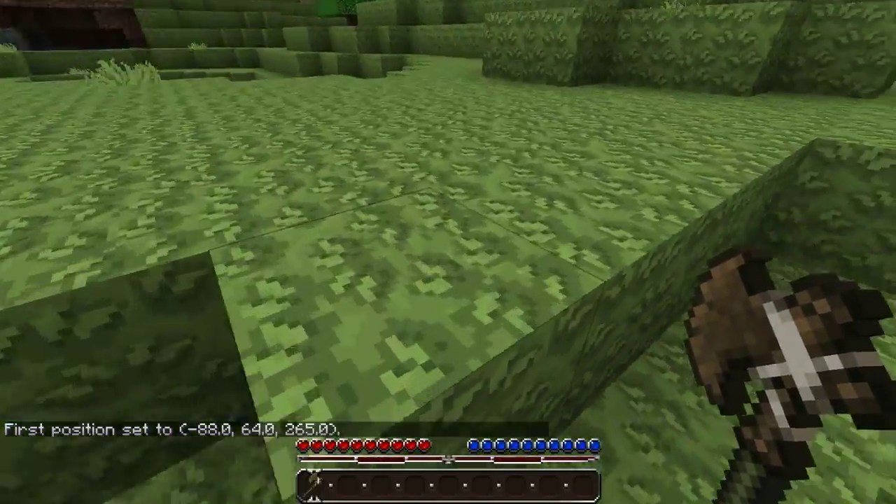
text(t)
text(//pos2)
key(Return)
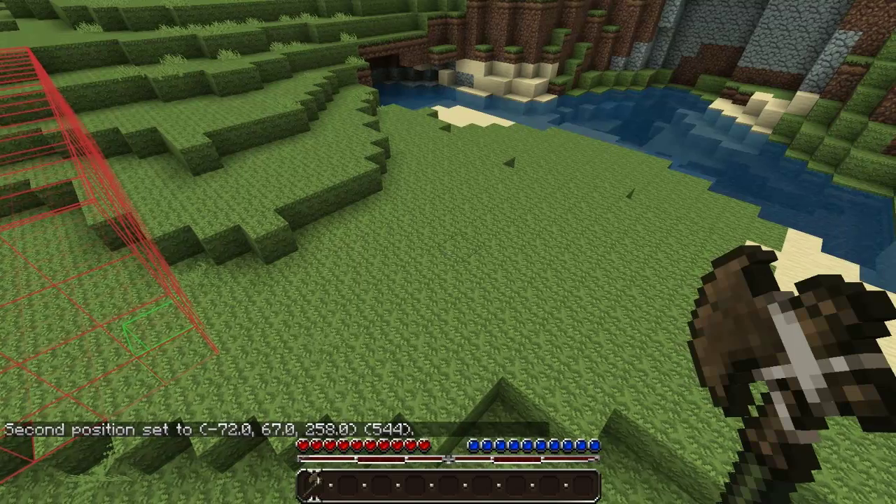
Step: Move the first corner to the targeted block at (-90, 63, 272) with //hpos1
key(slash)
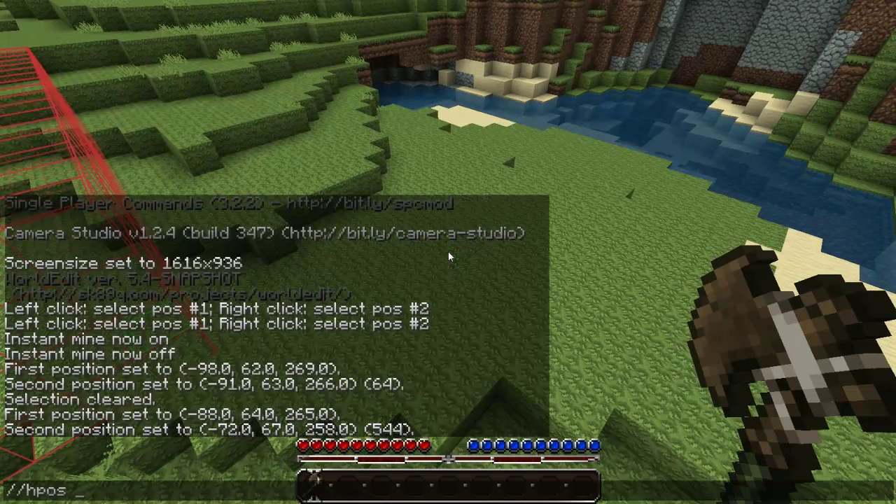
text(/hpos 1)
key(Return)
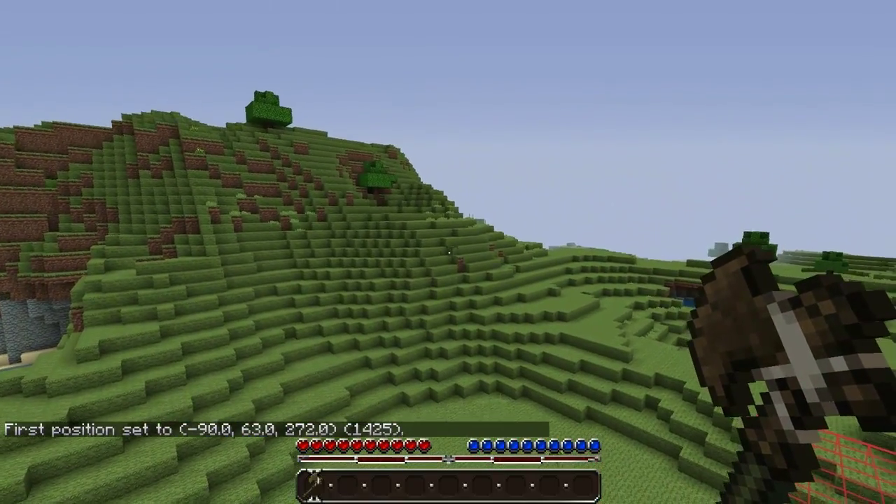
Step: Move the second corner to the aimed-at block (-66, 75, 228), giving 14625 blocks
key(t)
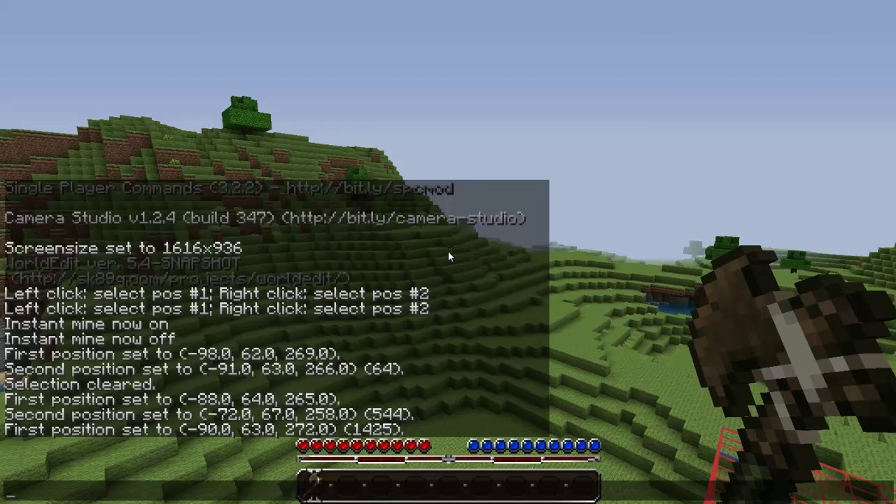
text(//hpos2)
key(Return)
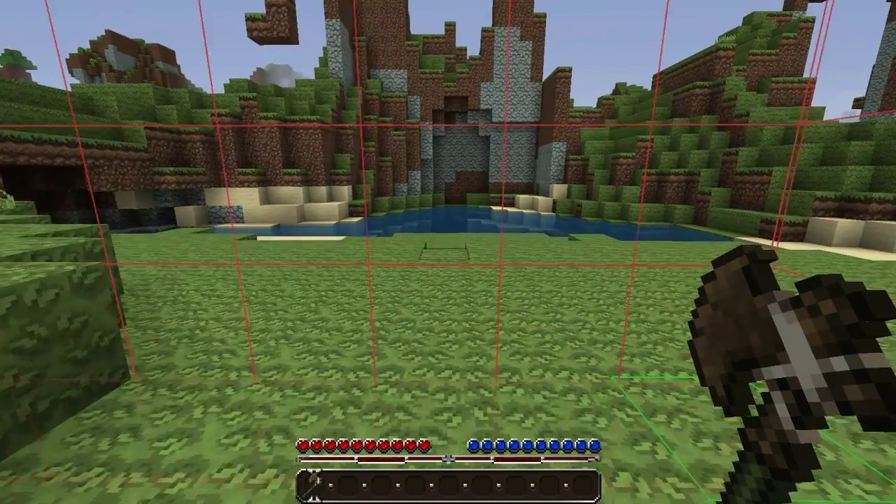
key(t)
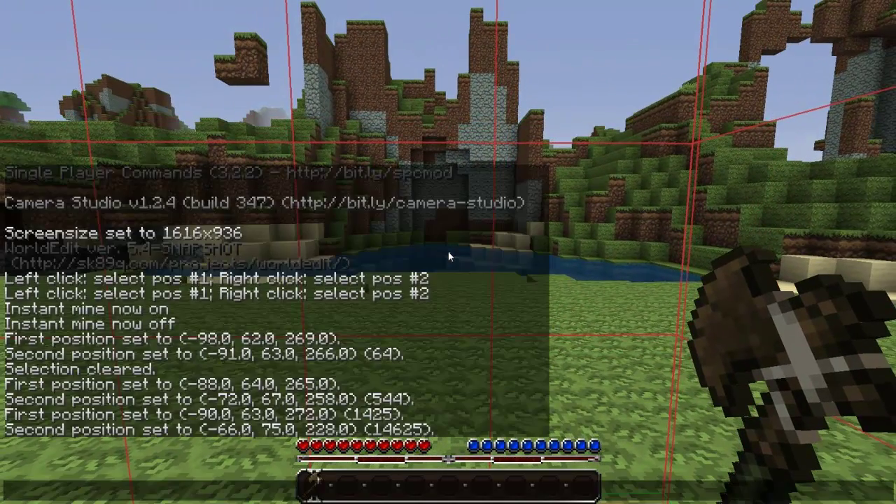
Step: Run //expand 5 and //expand 5 u, then clear the selection with //sel
text(//expand 5)
key(Return)
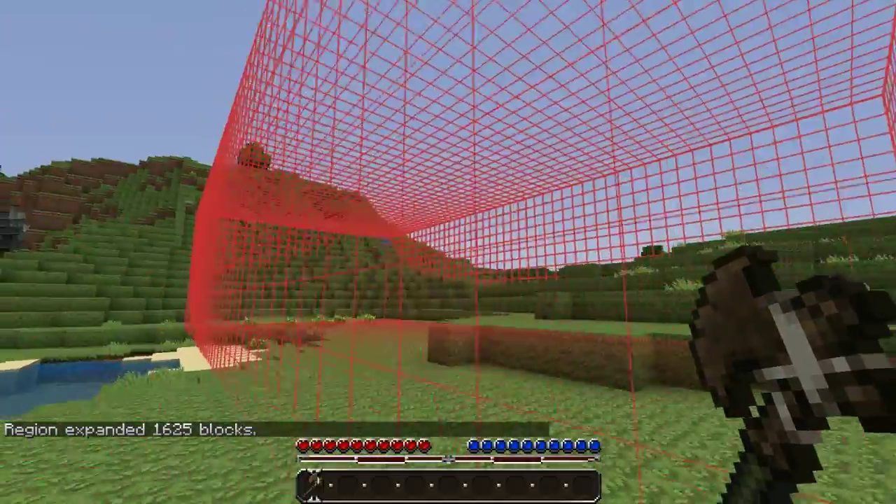
key(t)
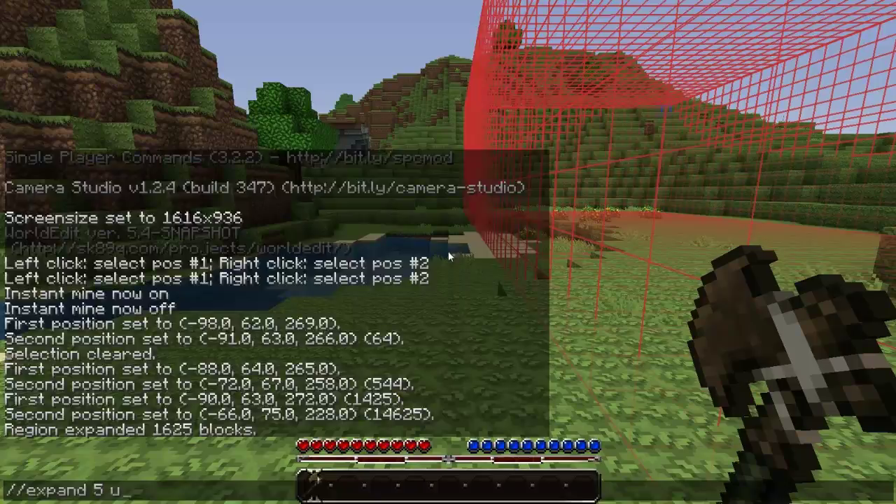
key(Return)
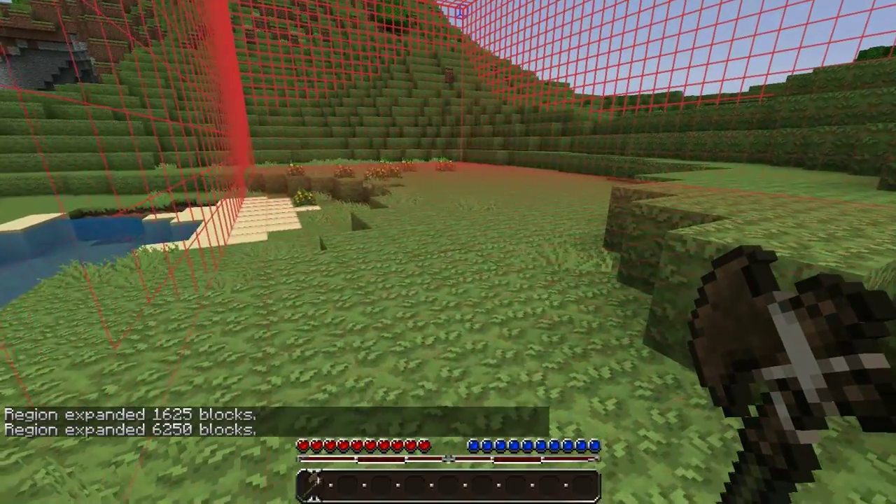
text(t//sel)
key(Return)
Step: Select a 36-block grass patch with the wand and expand it vertically to 9180 blocks
click(448, 252)
right_click(448, 252)
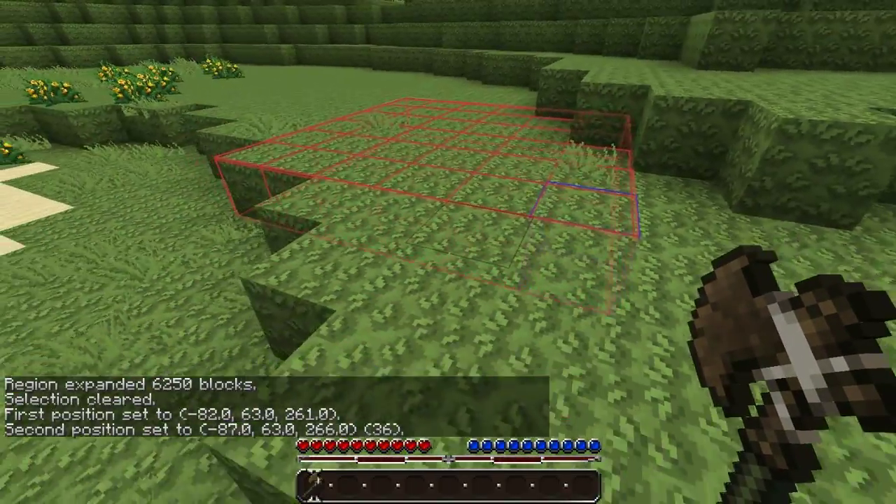
key(t)
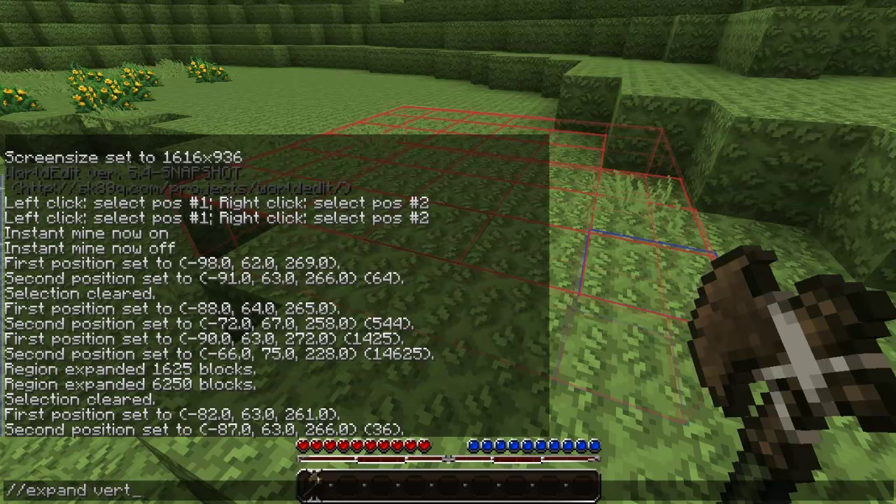
key(Return)
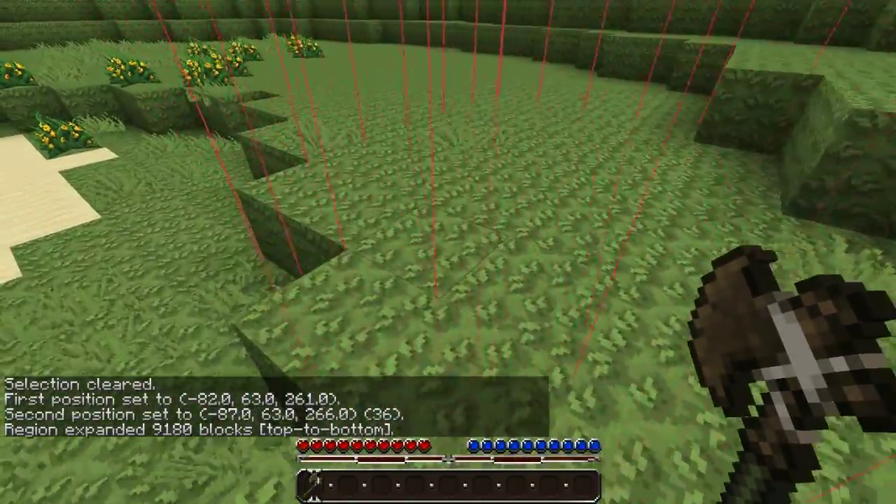
Step: Walk up to the grass terrace to view the tall column, then clear it with //sel
key(w)
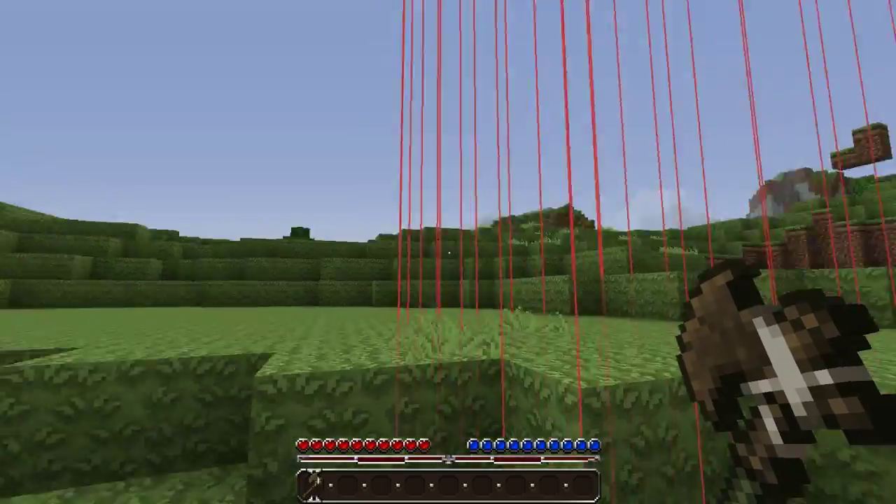
key(w)
key(w)
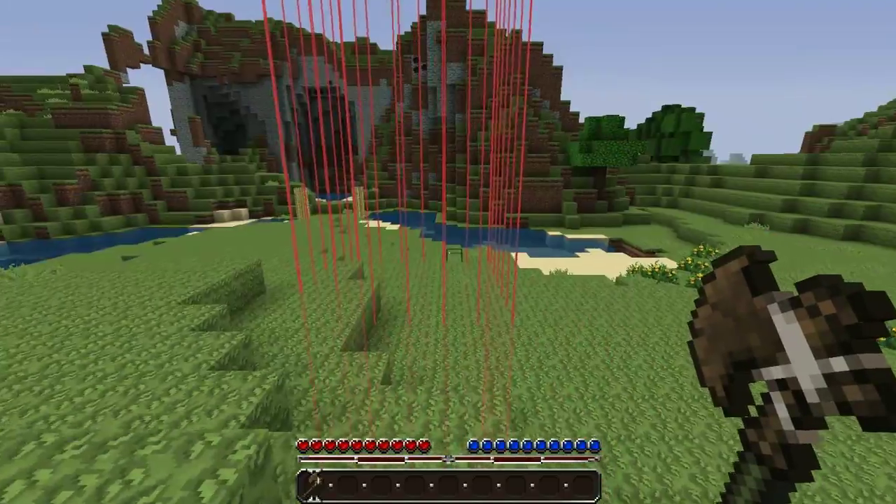
text(//sel)
key(Return)
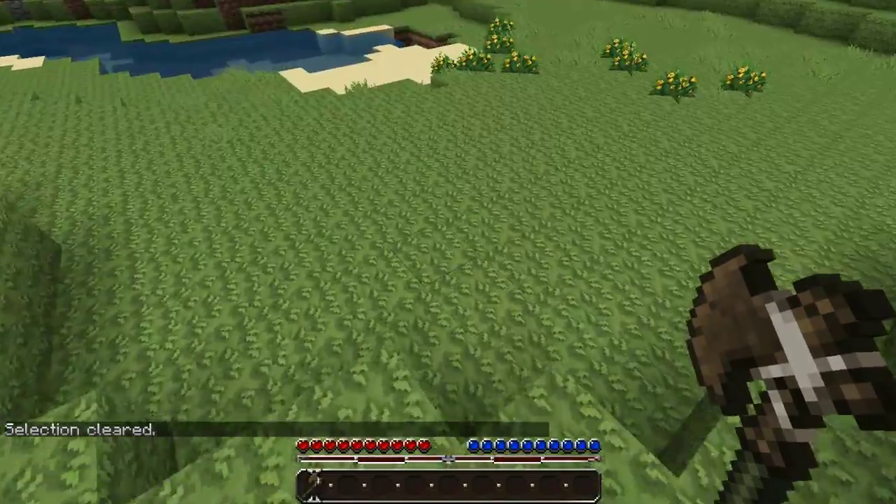
Step: Select a 15-block grass patch with the wand and expand it 5 blocks upward, adding 75 blocks
click(448, 253)
right_click(448, 252)
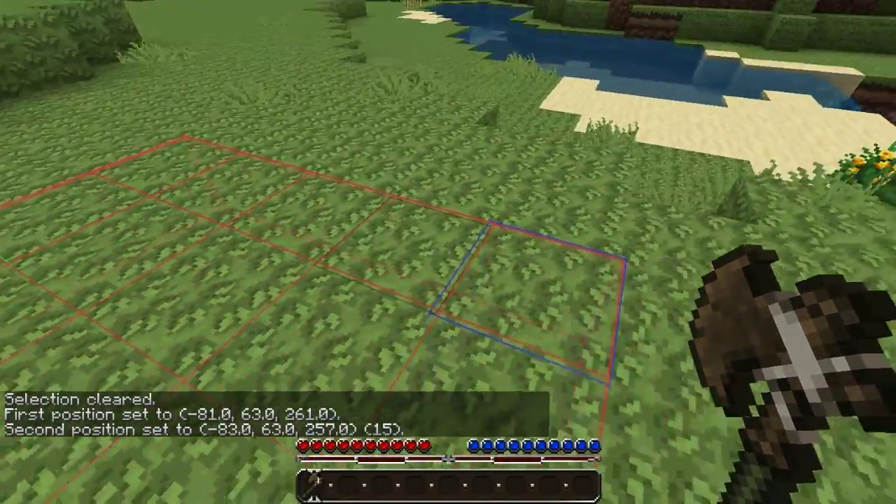
key(slash)
text(//)
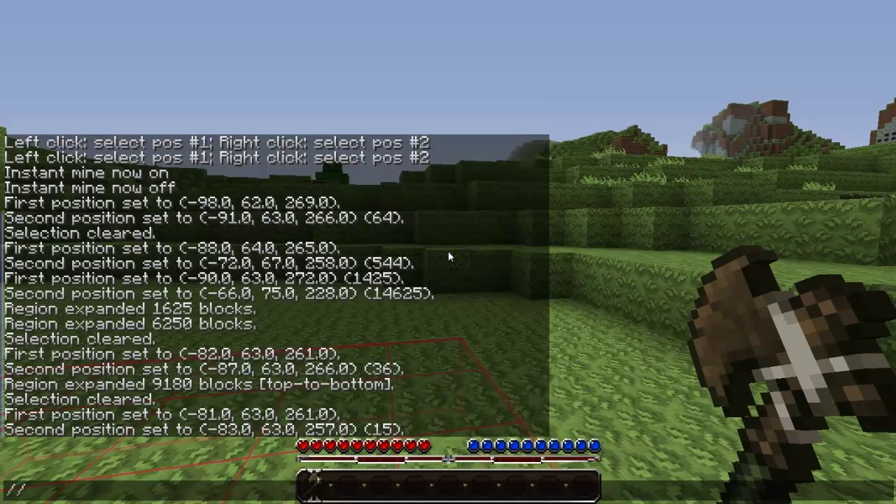
text(expand 5)
key(Return)
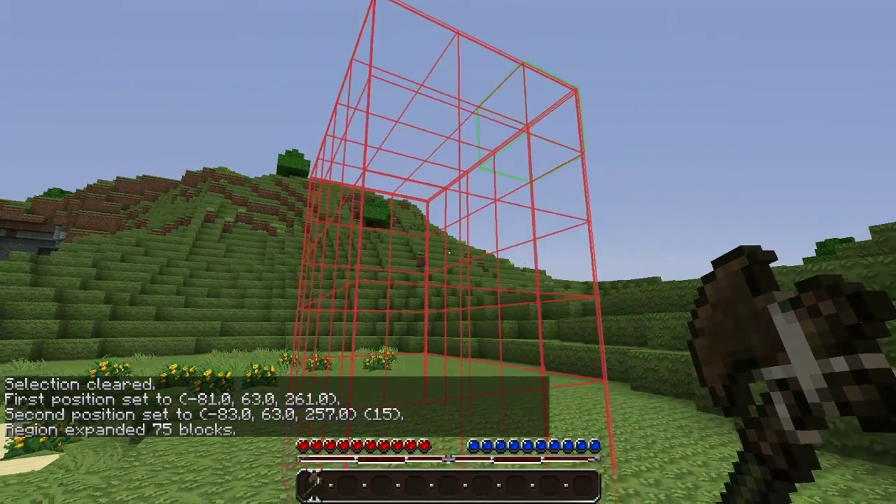
key(t)
key(Escape)
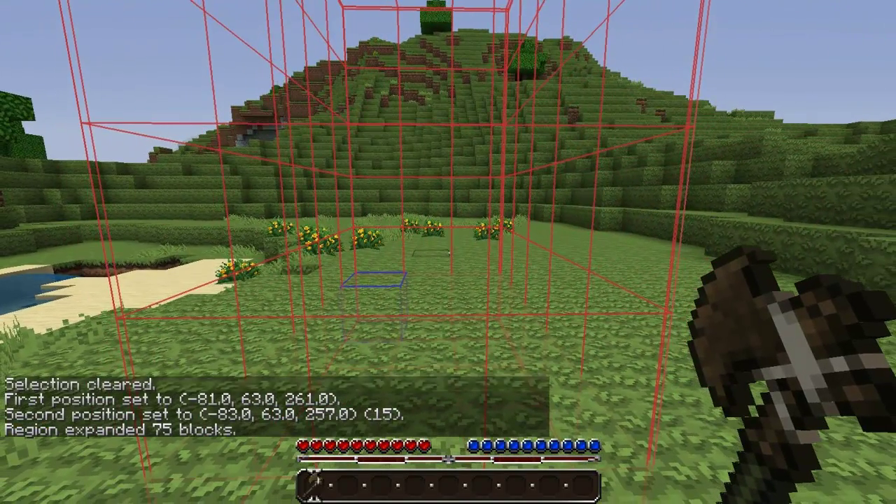
key(slash)
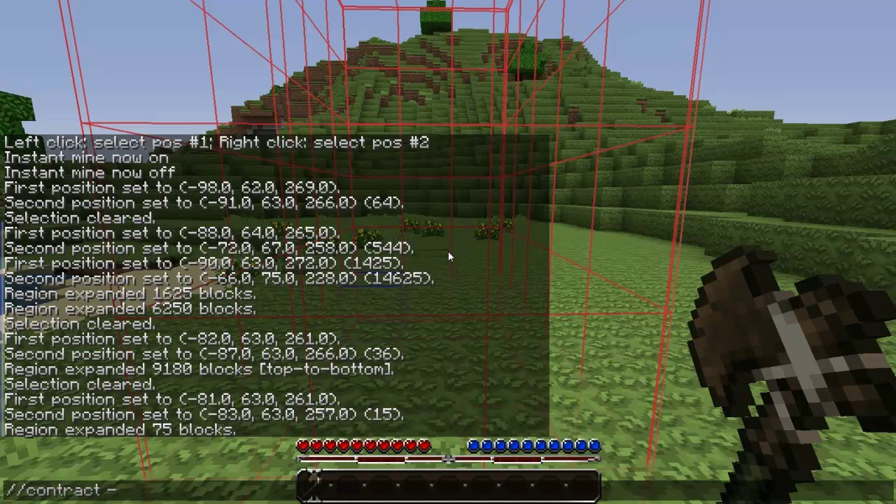
Step: Contract the selection by 3 (54 blocks), outset it on all sides, then outset -h 5
text(/contract 3)
key(Return)
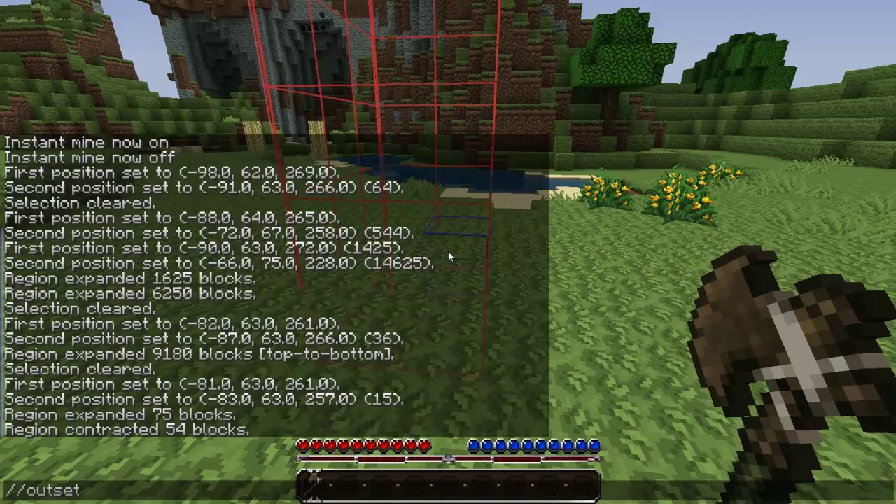
key(Return)
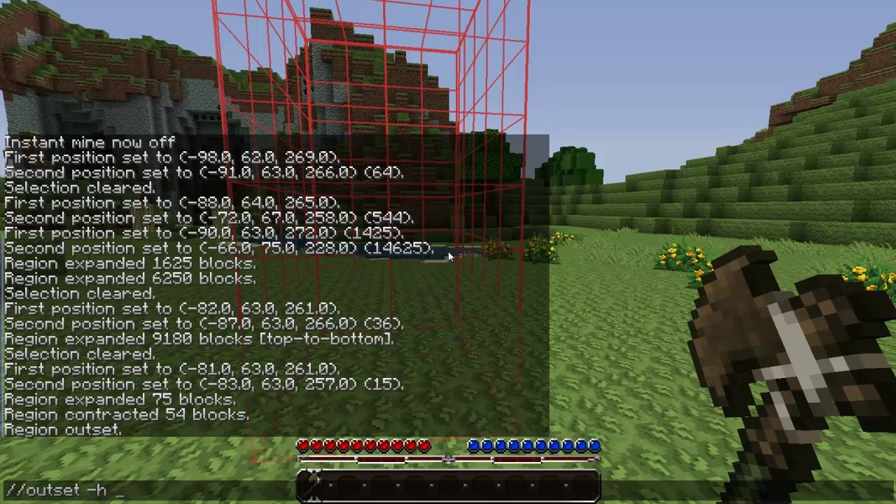
key(Return)
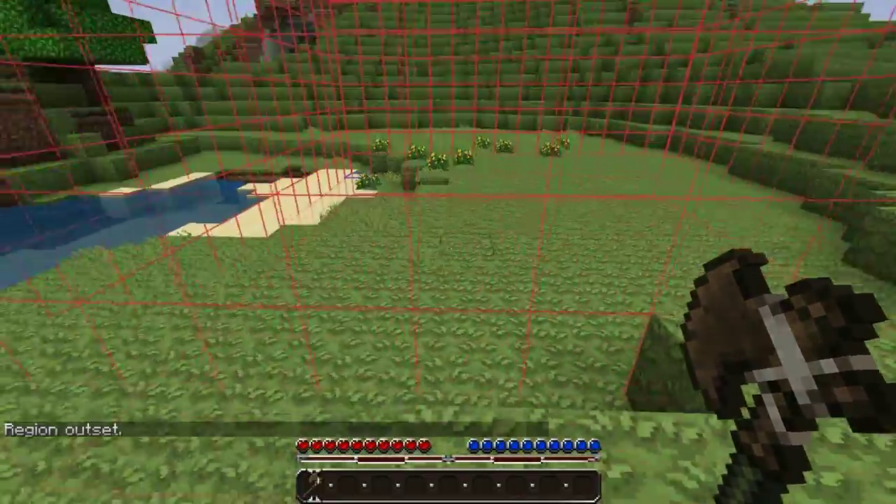
key(t)
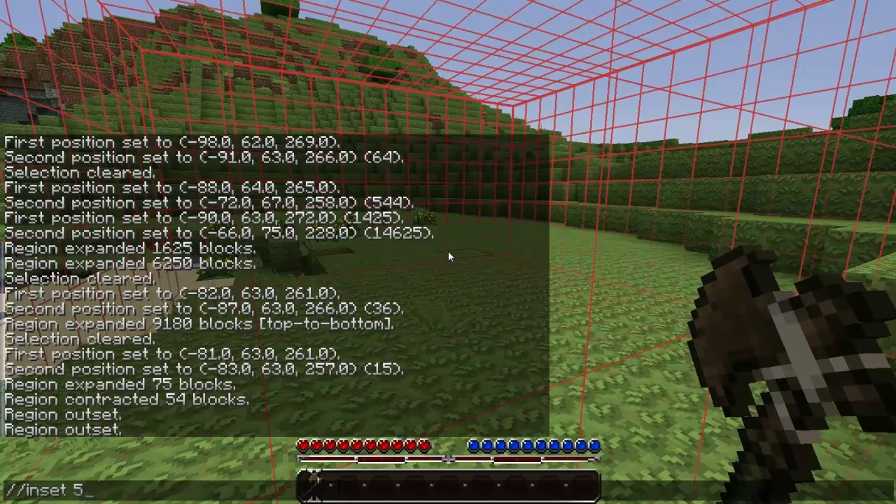
Step: Inset the selection 5 blocks on every side and walk through the box toward the castle
text(//inset 5)
key(Return)
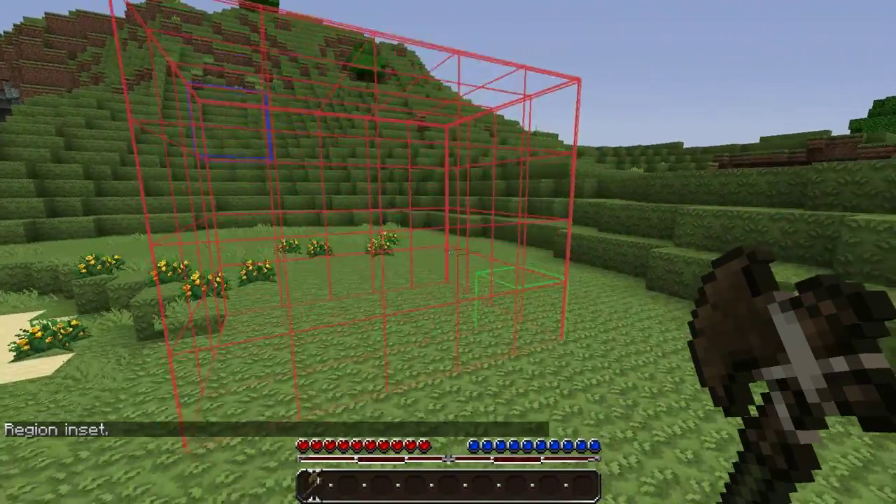
key(w)
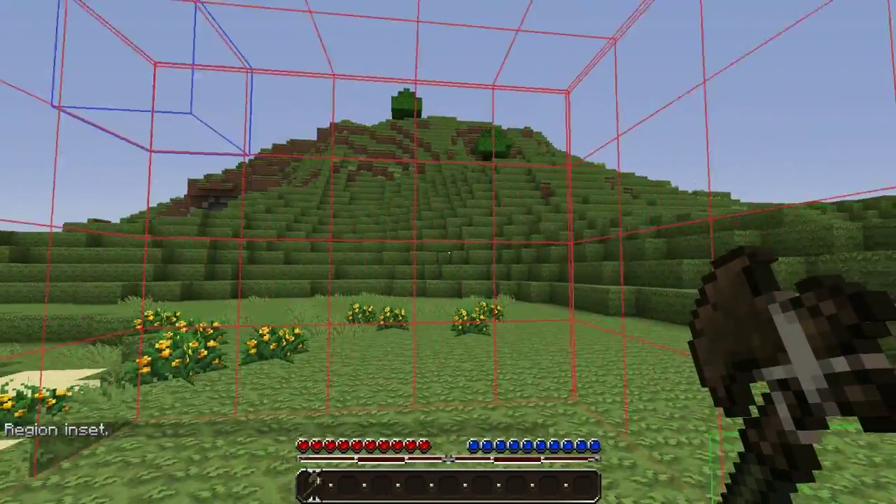
key(s)
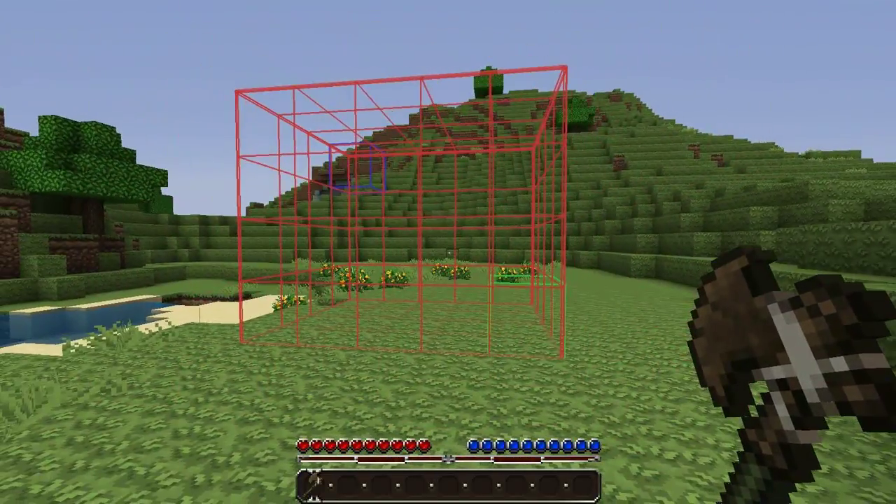
key(w)
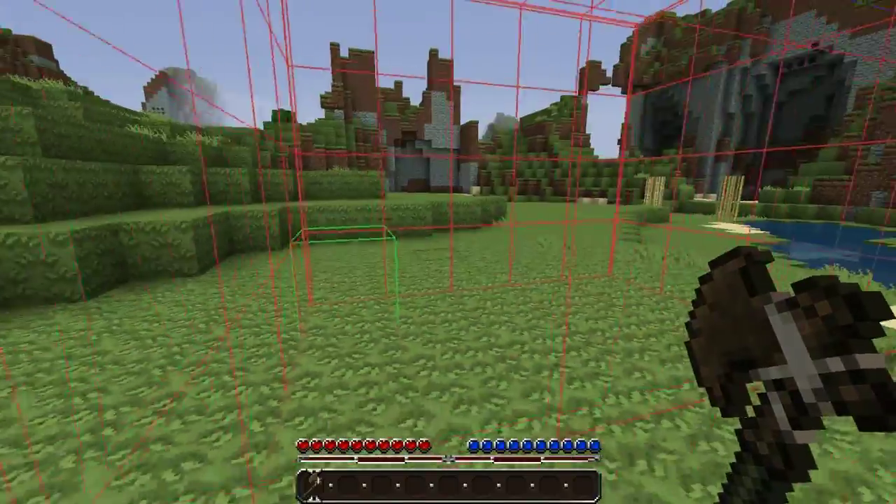
key(w)
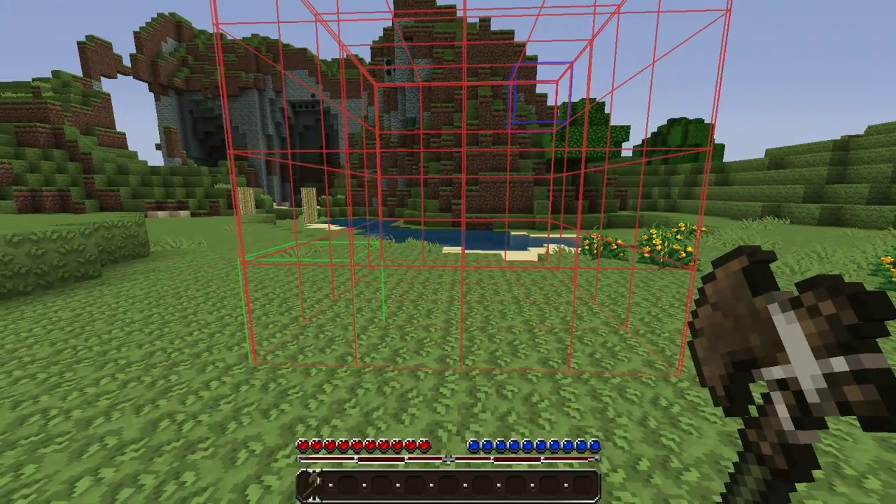
key(t)
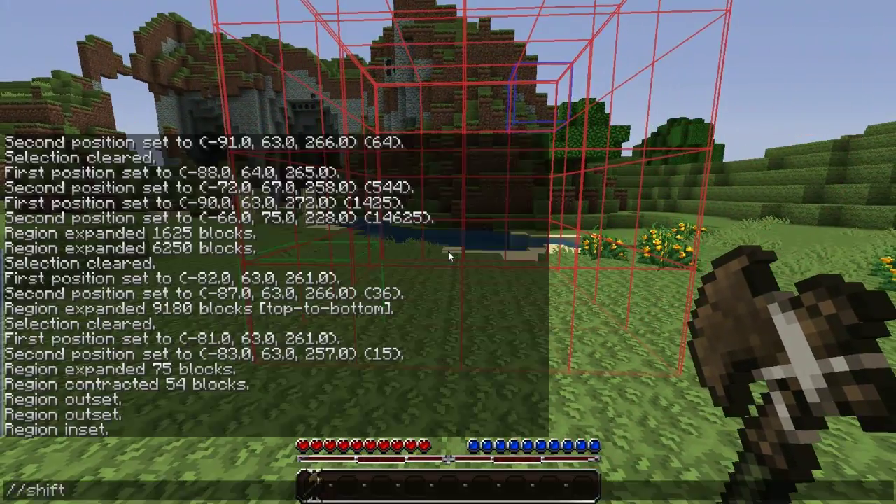
Step: Shift the selection 5 blocks with //shift 5, apply a second shift, and walk onto the grass
text(//shift 5)
key(Return)
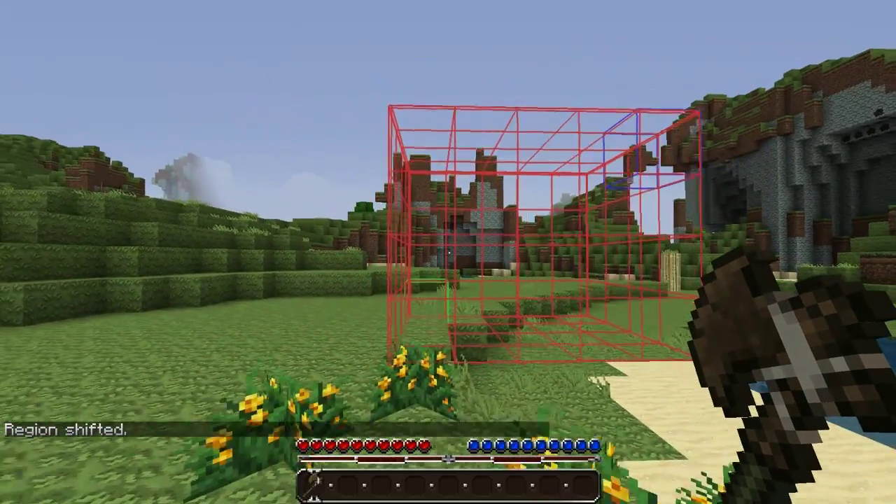
key(slash)
text(/e)
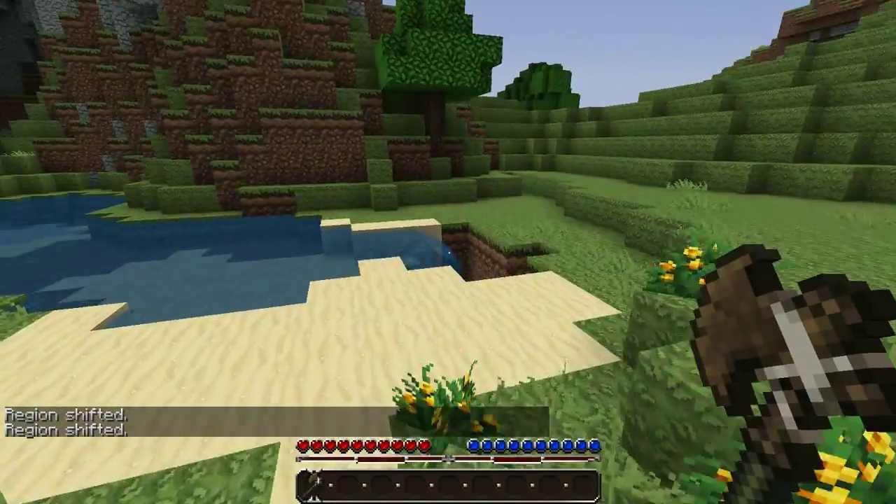
key(w)
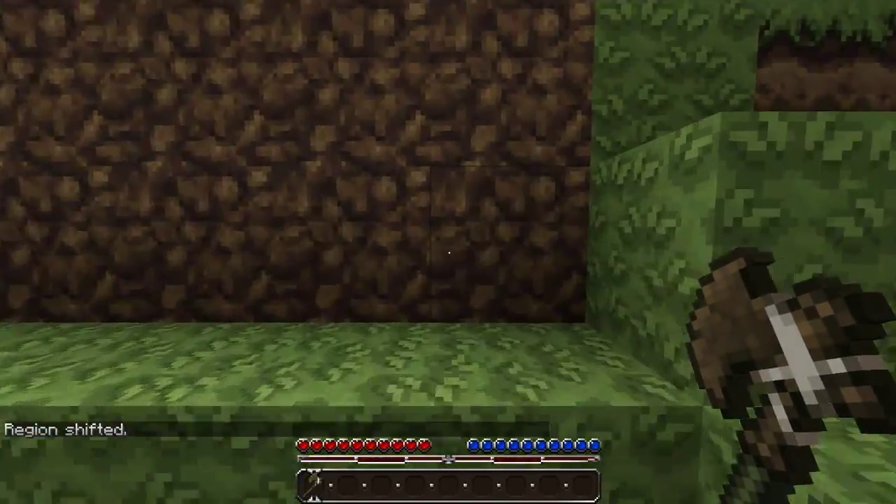
Step: Set both wand corners on the dirt hillside, then move closer and reset both corners
click(448, 252)
right_click(448, 252)
key(w)
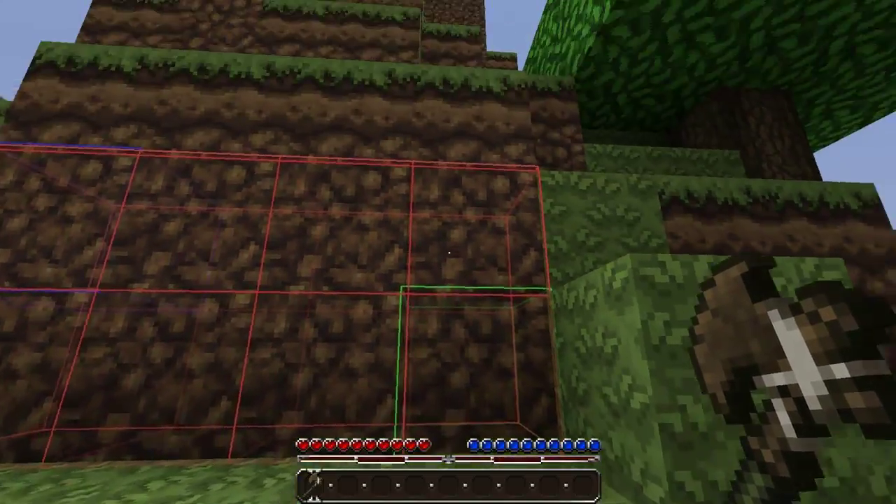
click(448, 252)
right_click(448, 252)
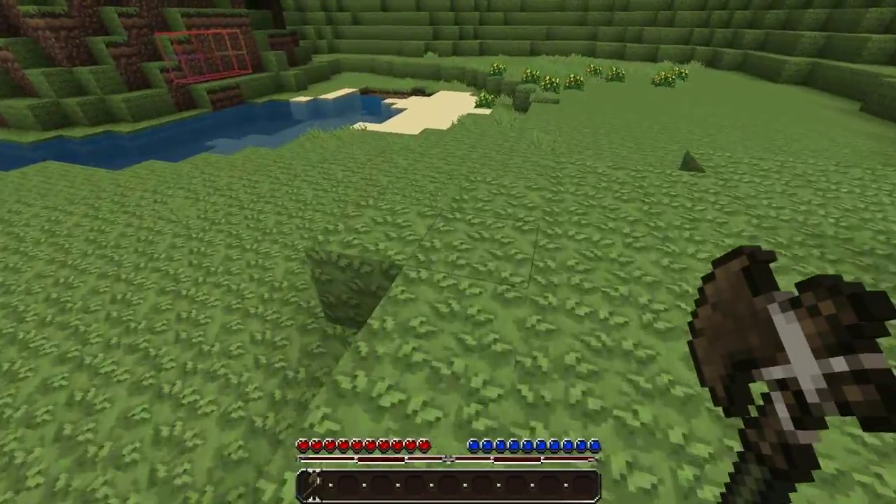
Step: Mark both corners on the grass patch with the wand and outset the selection by 5 blocks
click(448, 252)
right_click(448, 252)
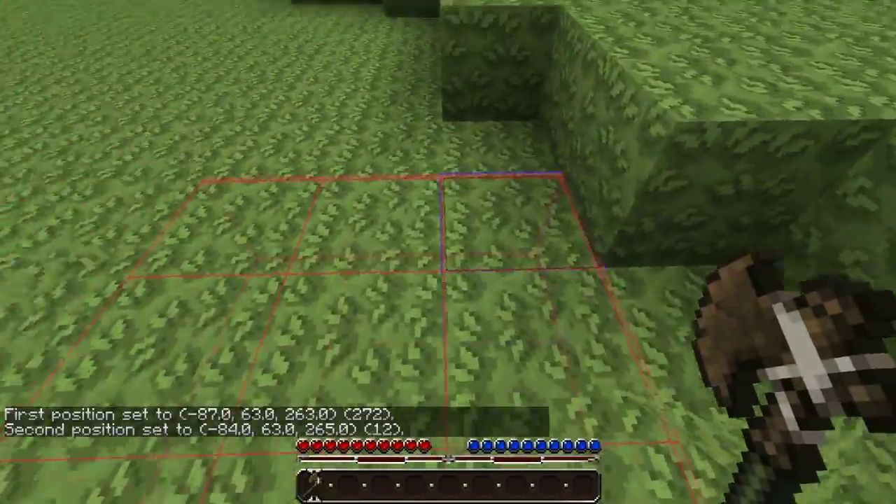
key(slash)
text(//outset 5)
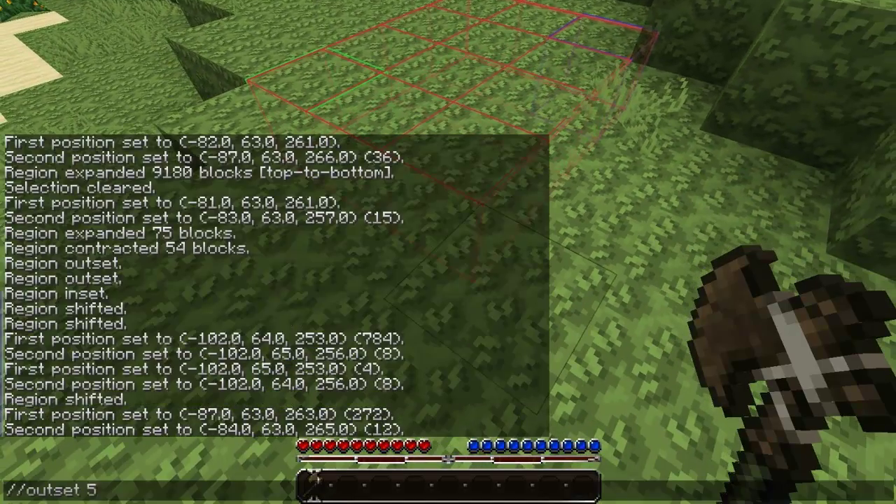
key(Return)
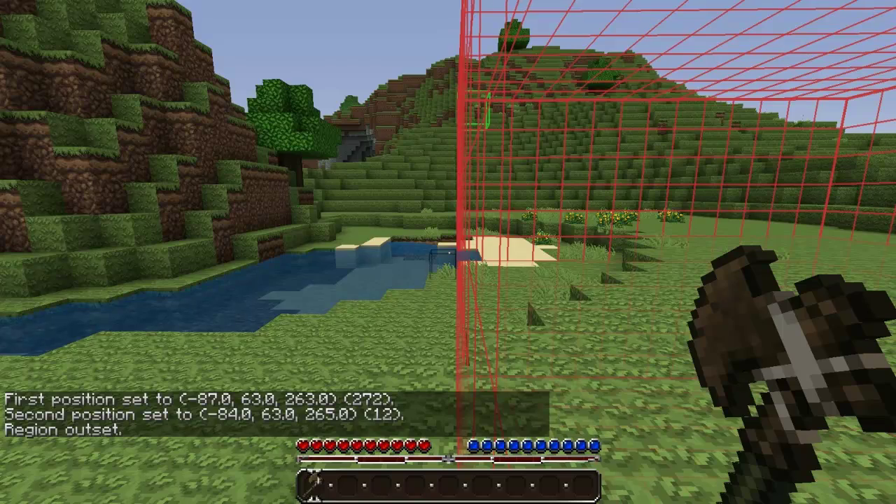
Step: Report the selection size with //size: a 14×11×13 cuboid of 2002 blocks
key(t)
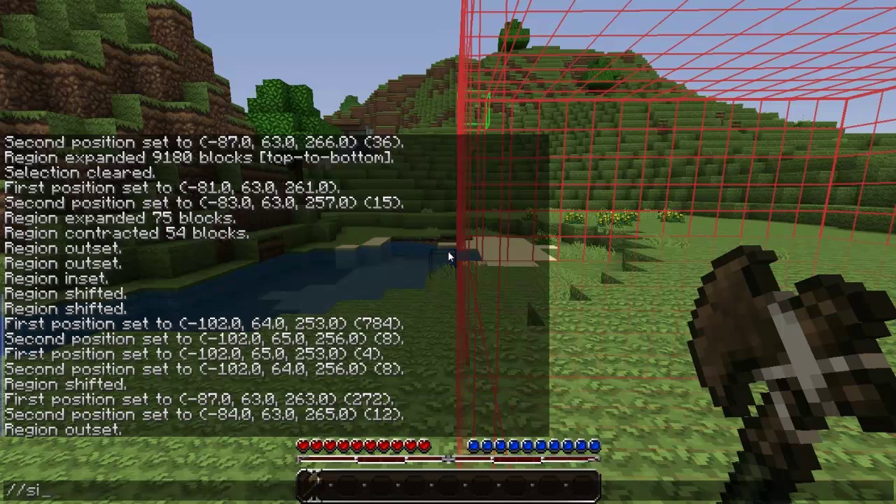
key(Return)
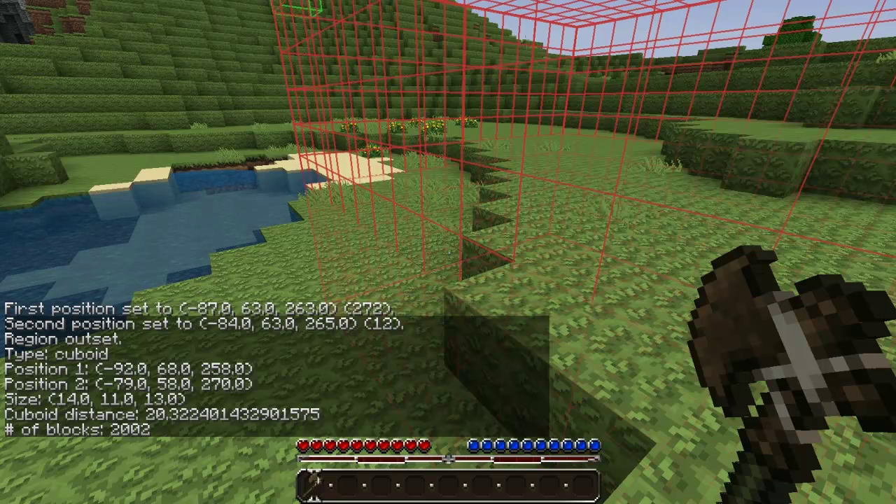
key(t)
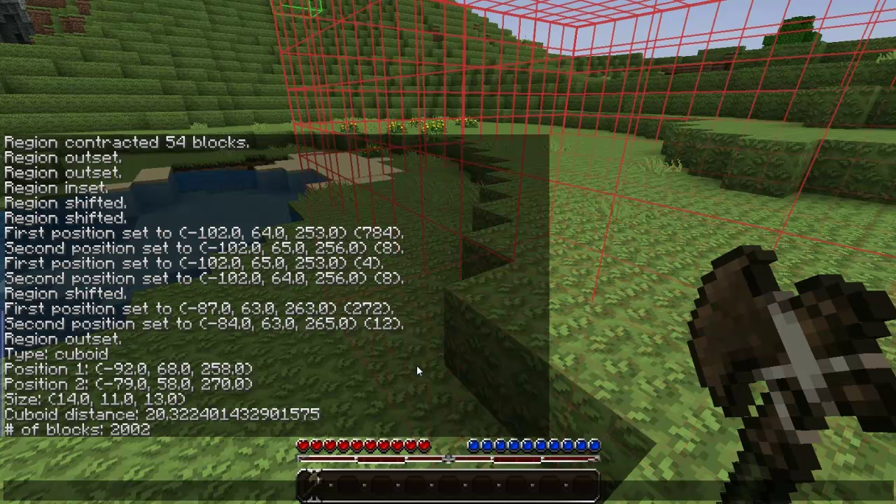
Step: Count the Grass blocks in the selection with //count 2, finding 179
text(//count)
text(2)
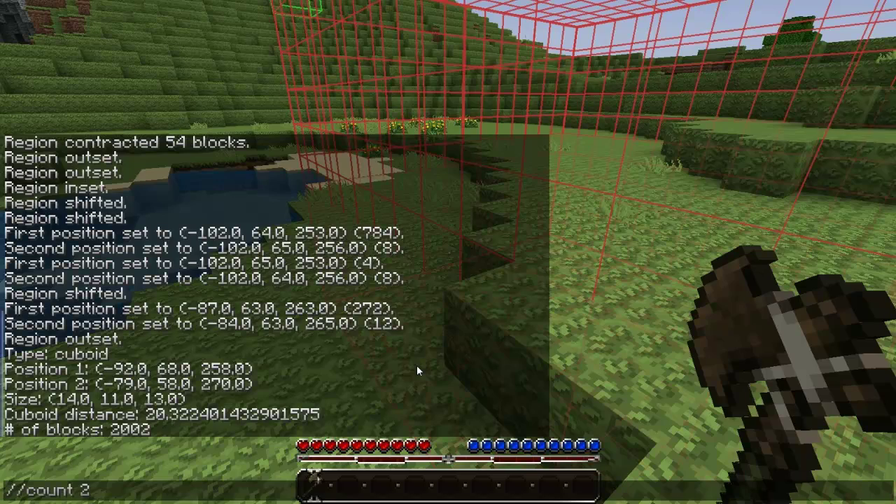
key(Return)
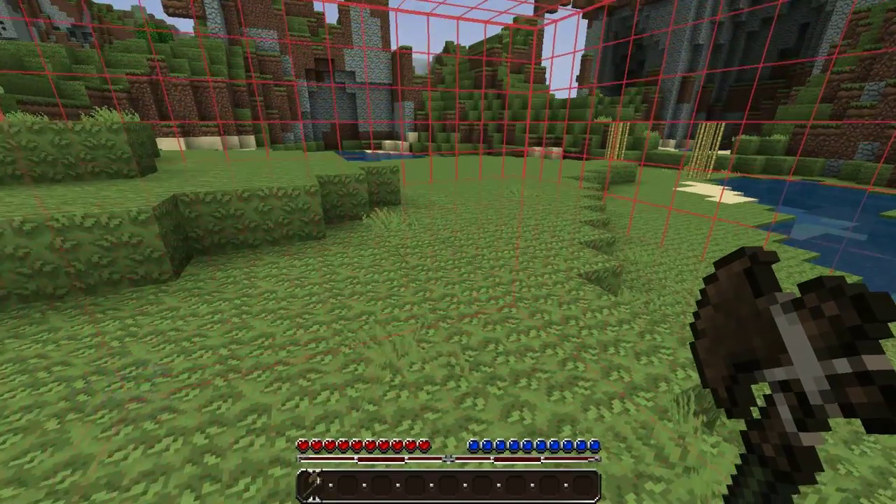
Step: List the selection's block distribution with //distr: 889 air, 633 dirt, 260 stone, 179 grass
key(slash)
text(/distr)
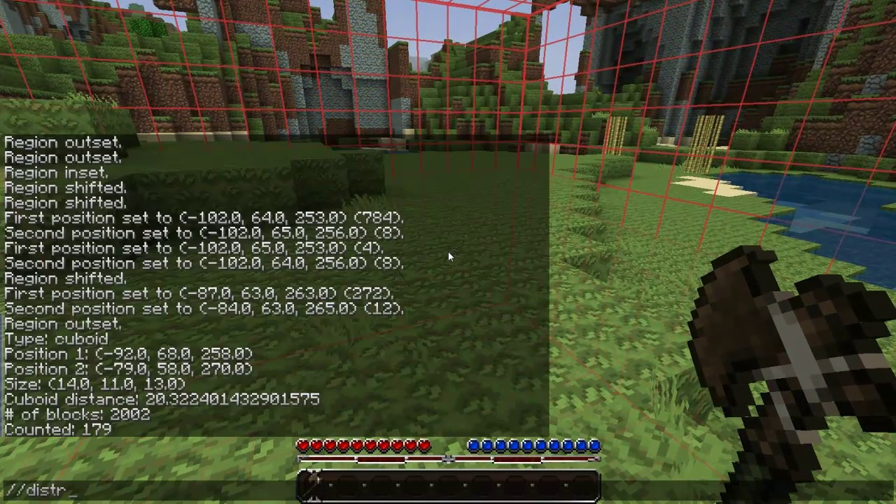
key(Return)
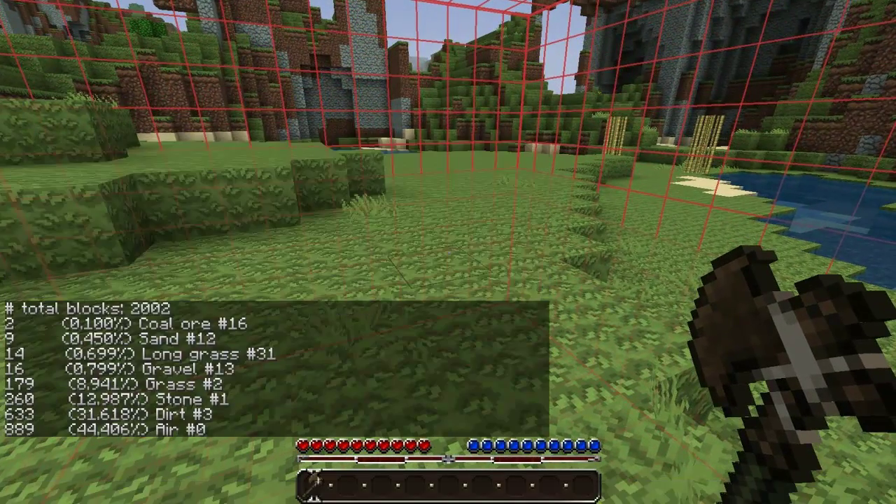
key(t)
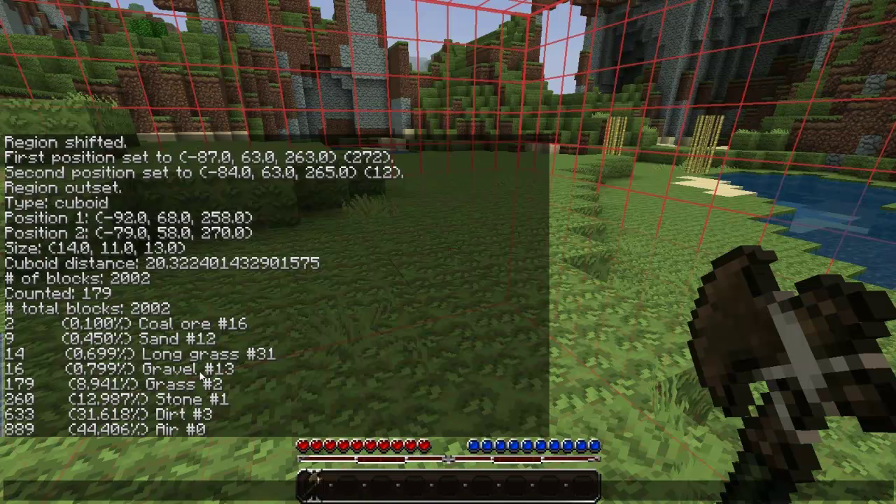